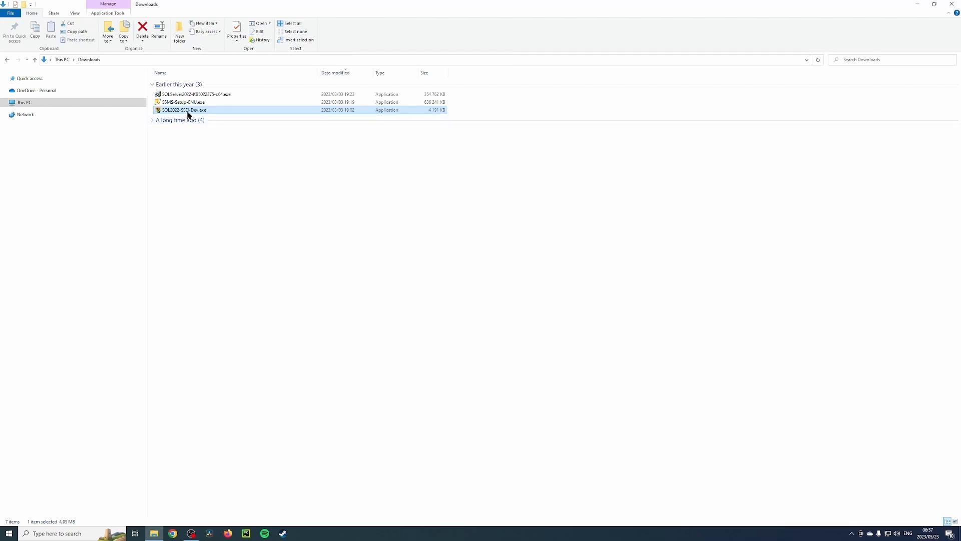
# Step: Run SQL2022-SSEI-Dev.exe from the Downloads folder to start the Developer installer
pyautogui.doubleClick(190, 111)
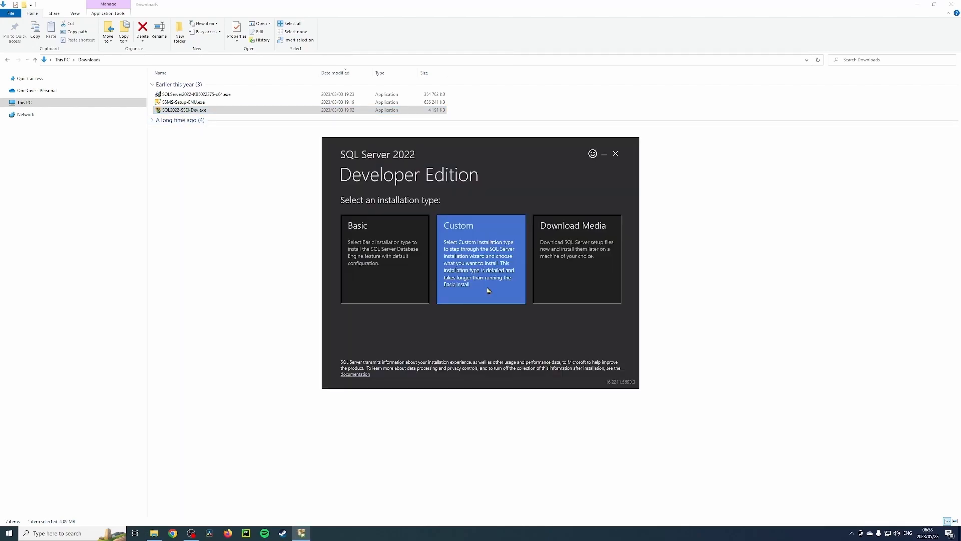
# Step: Download the Custom installation media to C:\SQL2022 and centre the Installation Center window
pyautogui.click(473, 263)
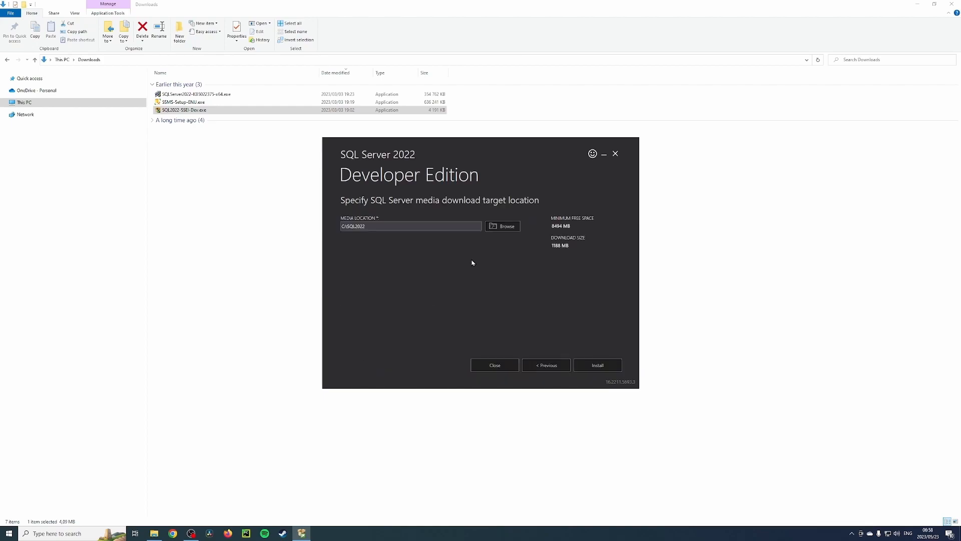
pyautogui.click(596, 364)
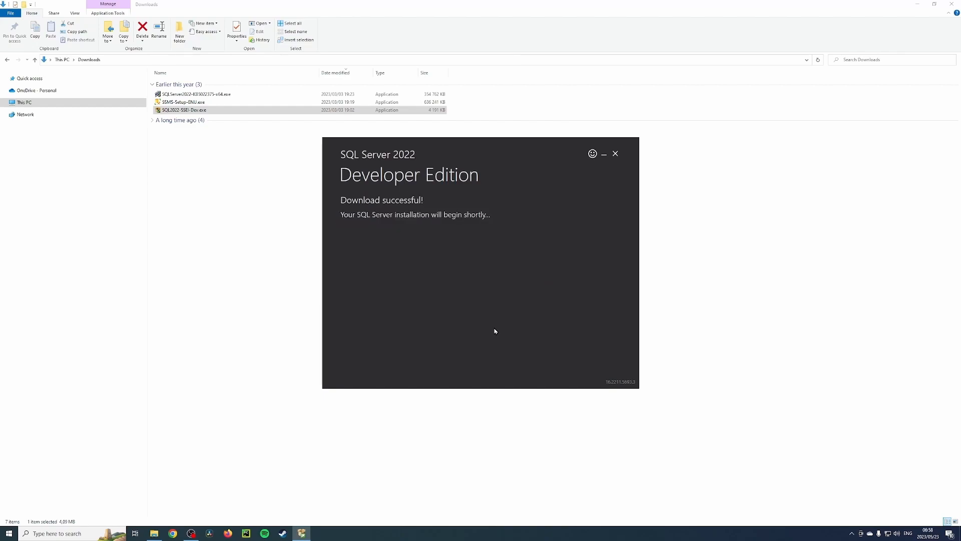
pyautogui.moveTo(133, 7); pyautogui.dragTo(421, 132)
# Step: Maximize the Installation Center and start a new SQL Server standalone installation
pyautogui.doubleClick(534, 128)
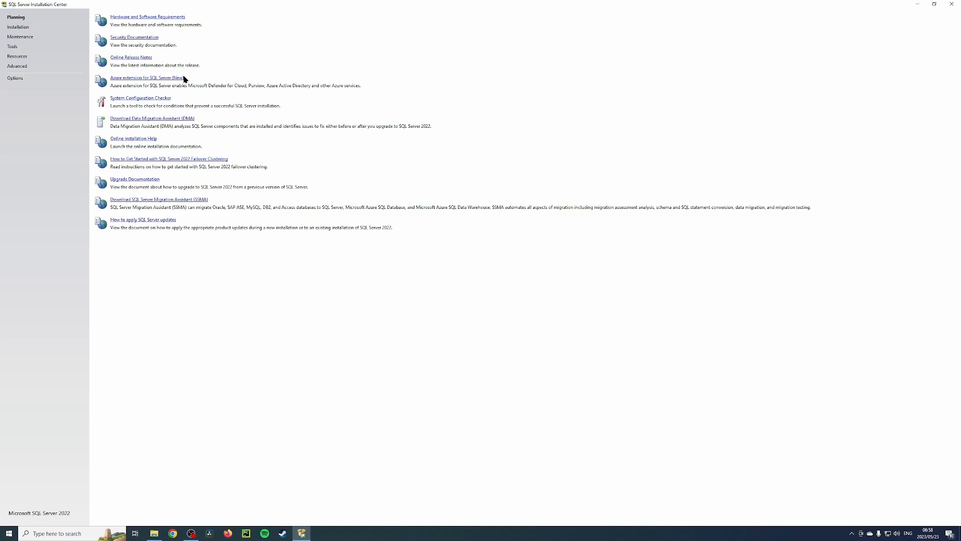
pyautogui.click(18, 28)
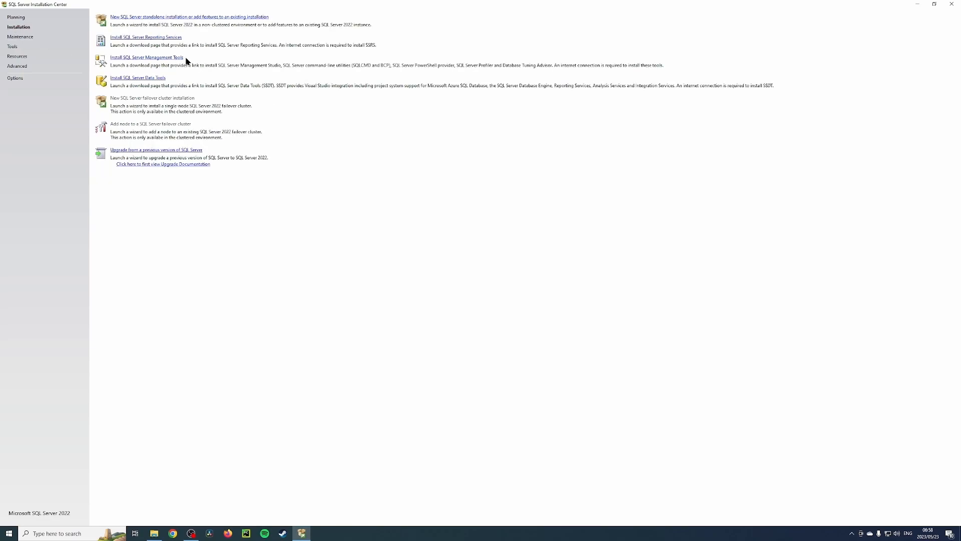
pyautogui.click(186, 19)
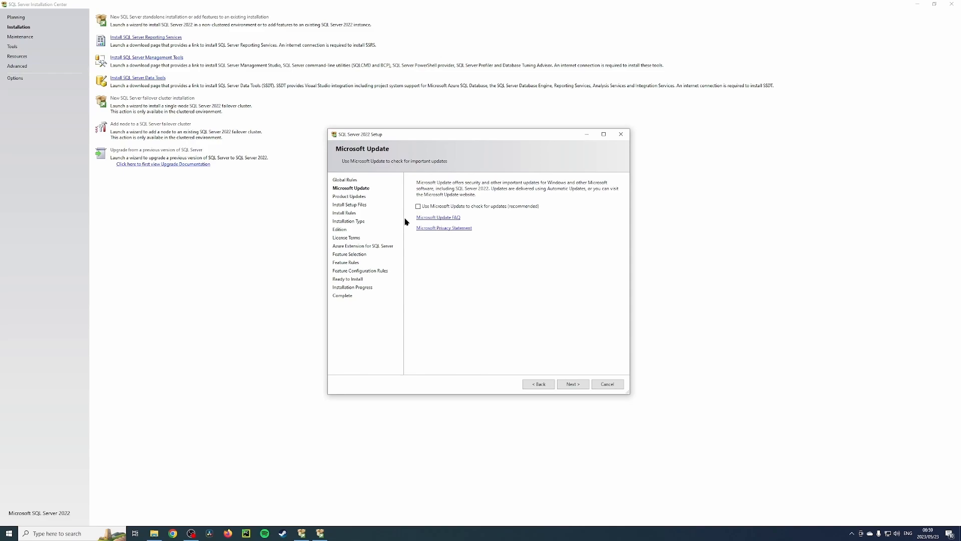
# Step: Continue past Microsoft Update, Install Rules and Installation Type, keeping the Developer edition
pyautogui.click(574, 386)
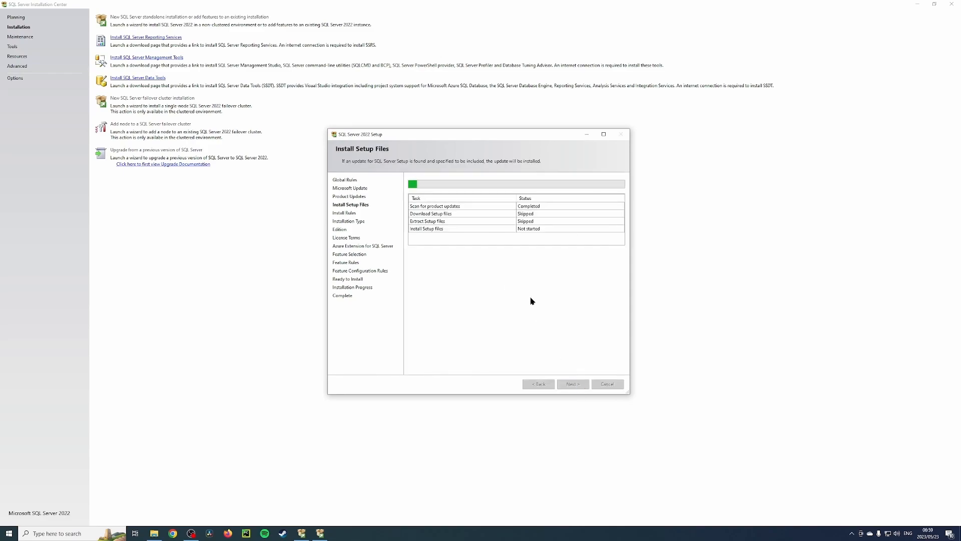
pyautogui.click(573, 384)
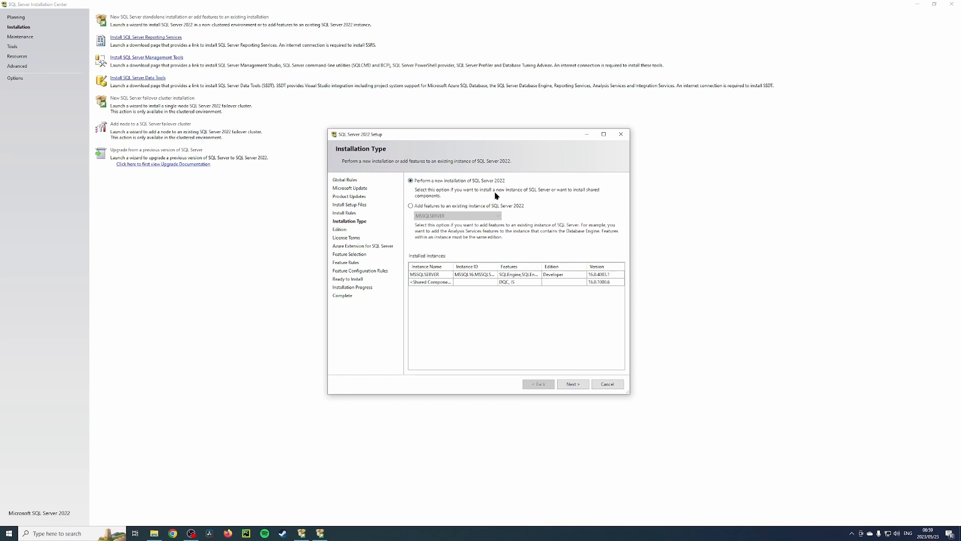
pyautogui.press('Return')
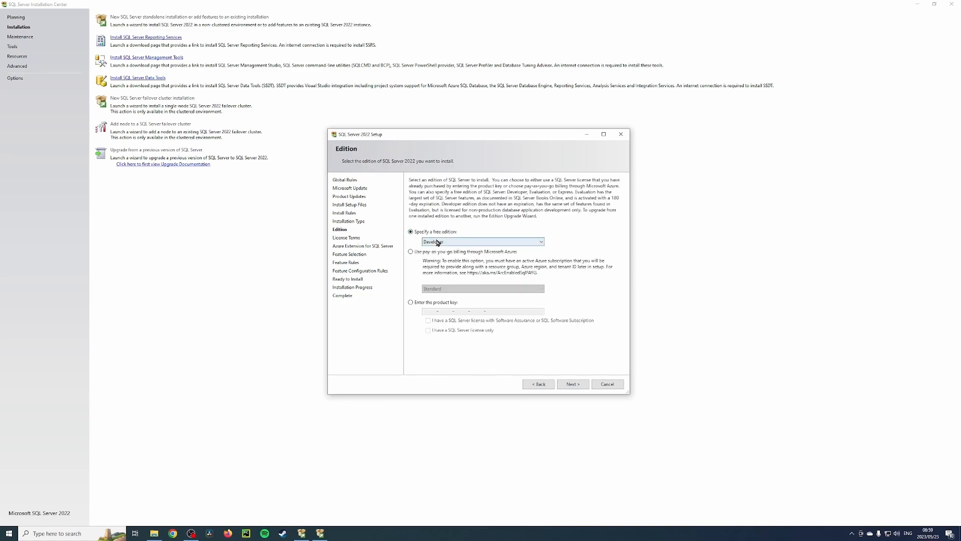
pyautogui.click(542, 242)
pyautogui.click(542, 245)
pyautogui.click(542, 245)
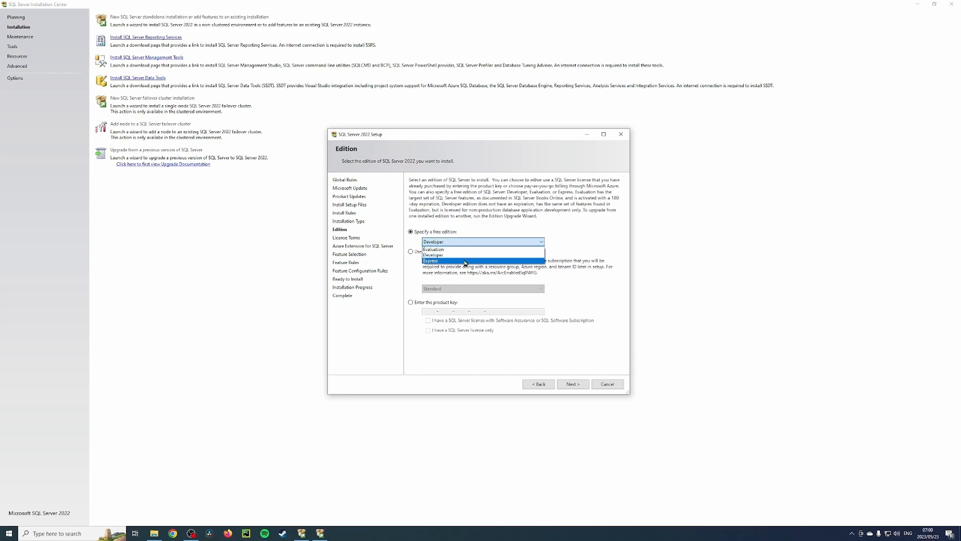
pyautogui.click(439, 256)
# Step: Accept the license terms and continue to Feature Selection
pyautogui.click(567, 384)
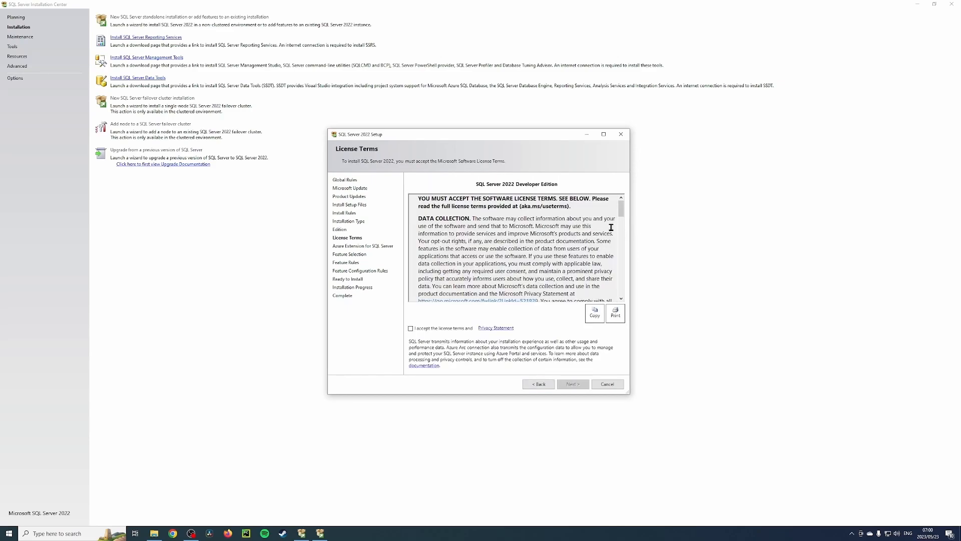
pyautogui.moveTo(622, 215)
pyautogui.mouseDown()
pyautogui.moveTo(616, 301)
pyautogui.moveTo(637, 221)
pyautogui.mouseUp()
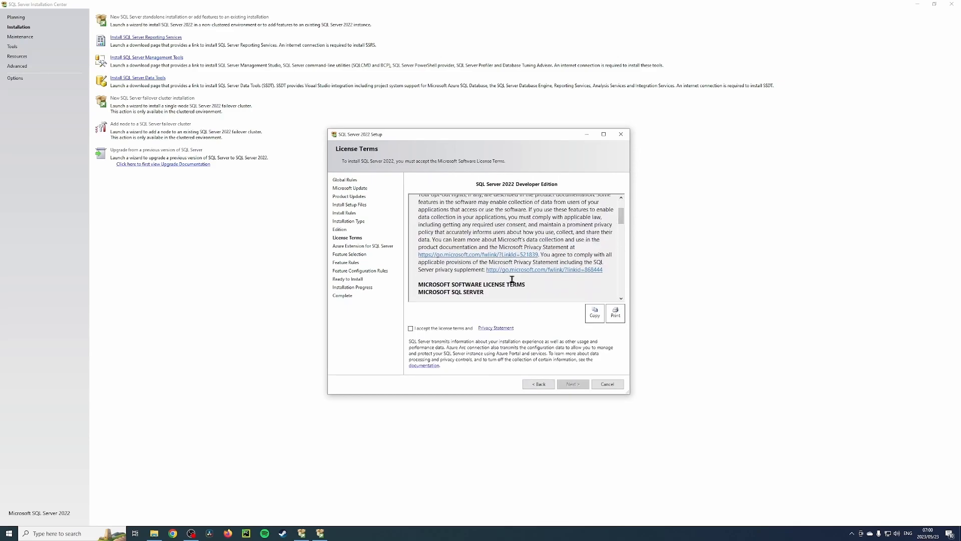
pyautogui.click(410, 328)
pyautogui.click(573, 384)
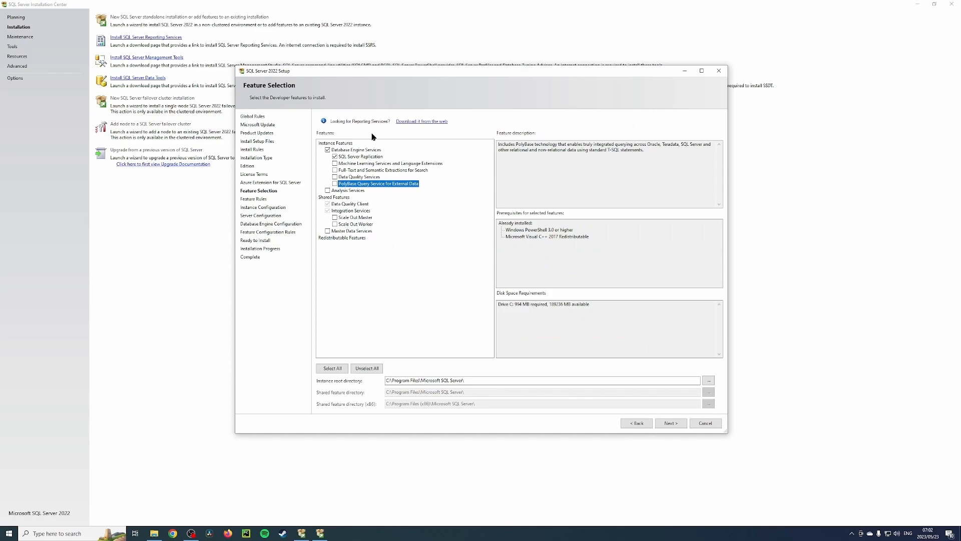
# Step: Select Database Engine Services and SQL Server Replication, review the instance root directory, and continue
pyautogui.click(328, 150)
pyautogui.click(328, 150)
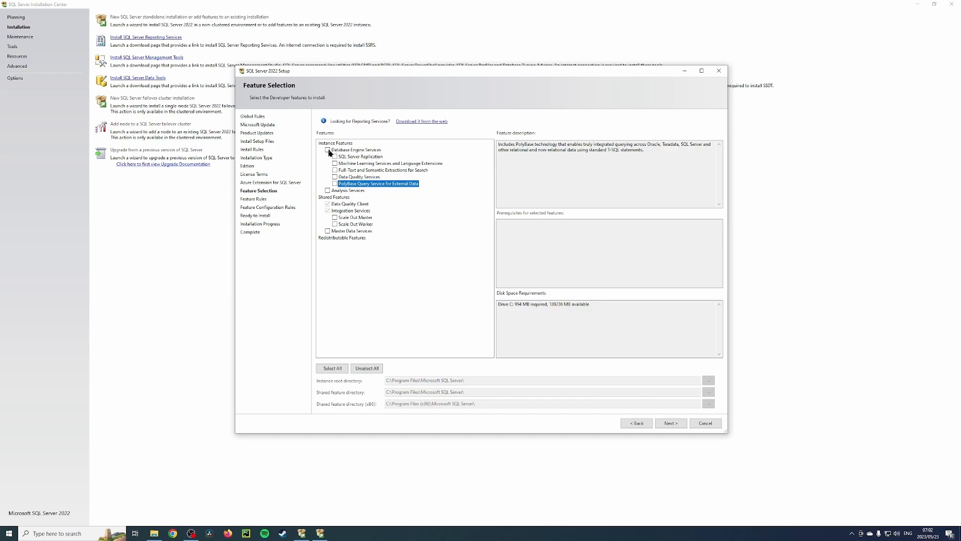
pyautogui.click(358, 159)
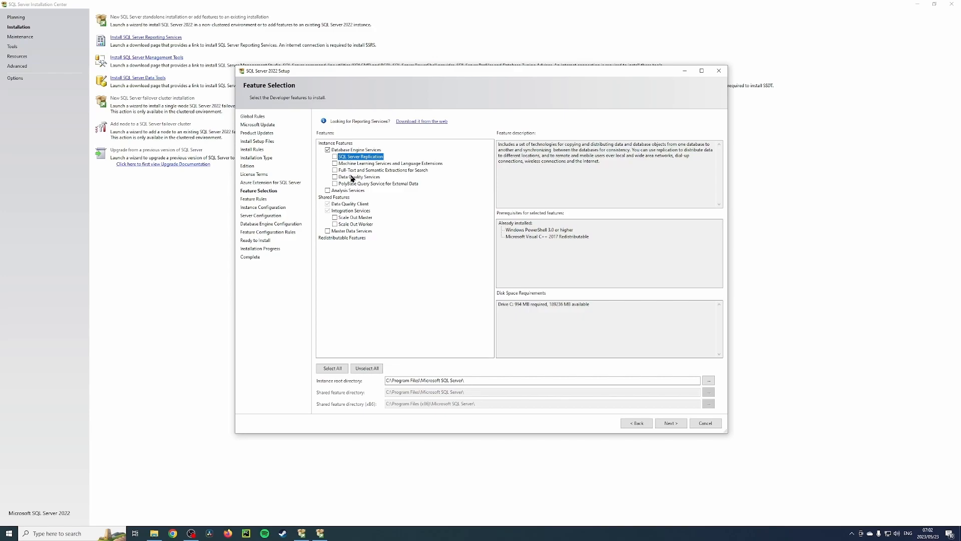
pyautogui.click(335, 157)
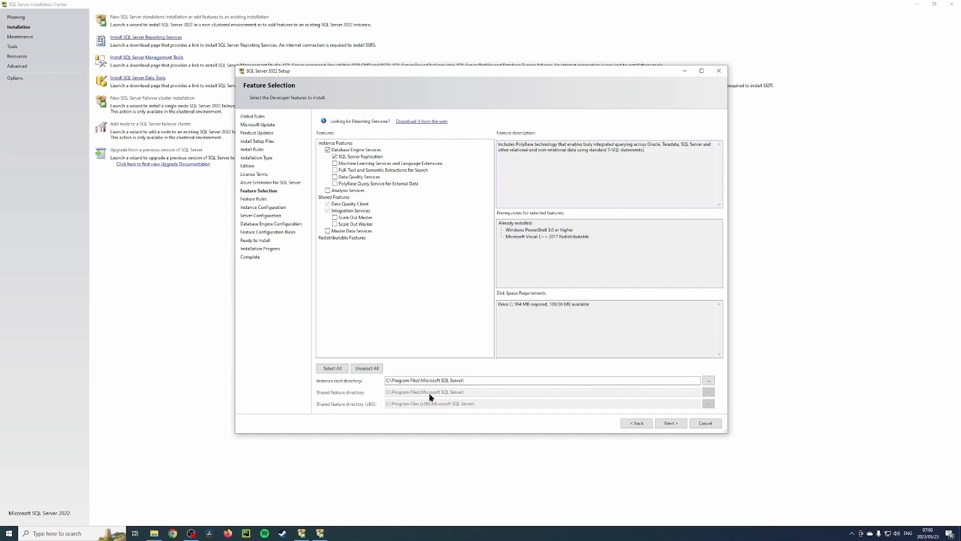
pyautogui.moveTo(386, 381); pyautogui.dragTo(466, 382)
pyautogui.click(397, 303)
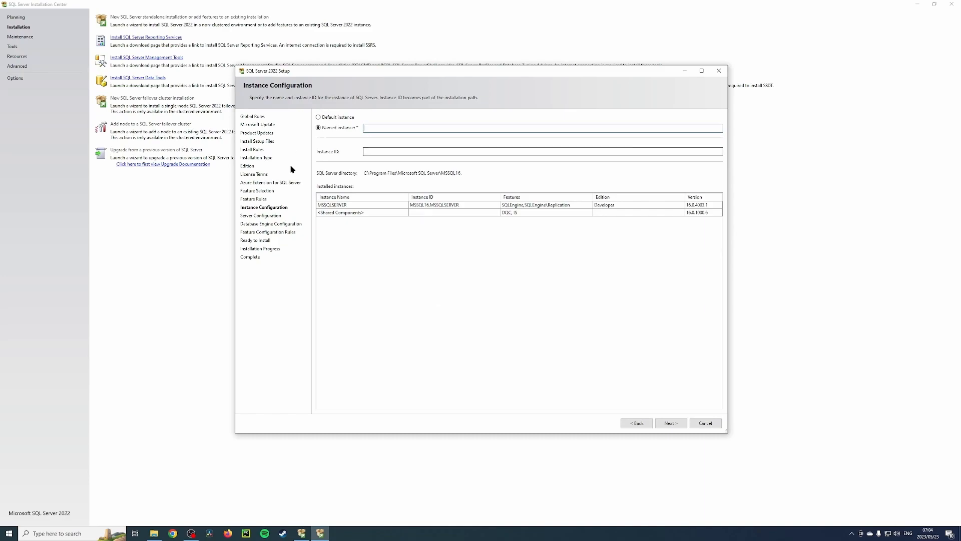
# Step: Choose a named instance called TEST and continue to Server Configuration
pyautogui.click(319, 118)
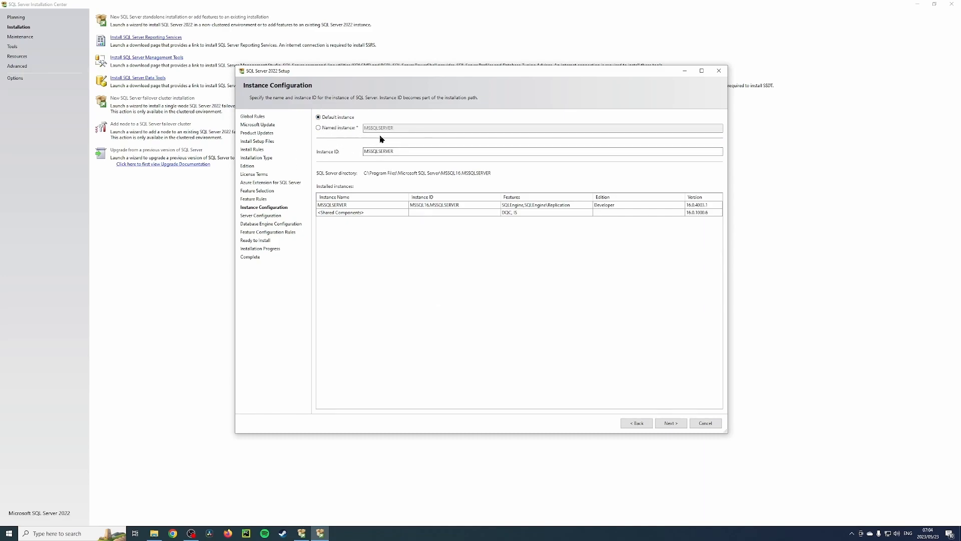
pyautogui.click(319, 128)
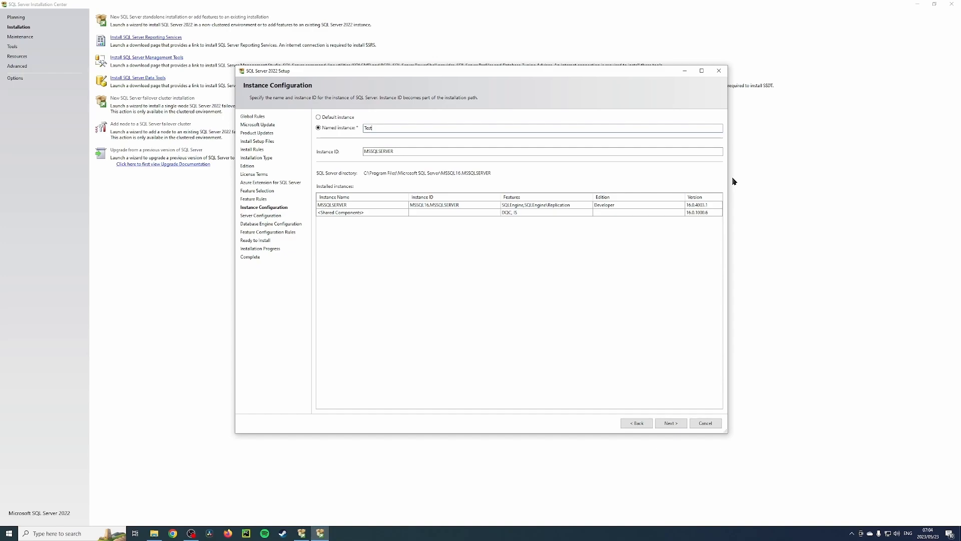
pyautogui.click(672, 423)
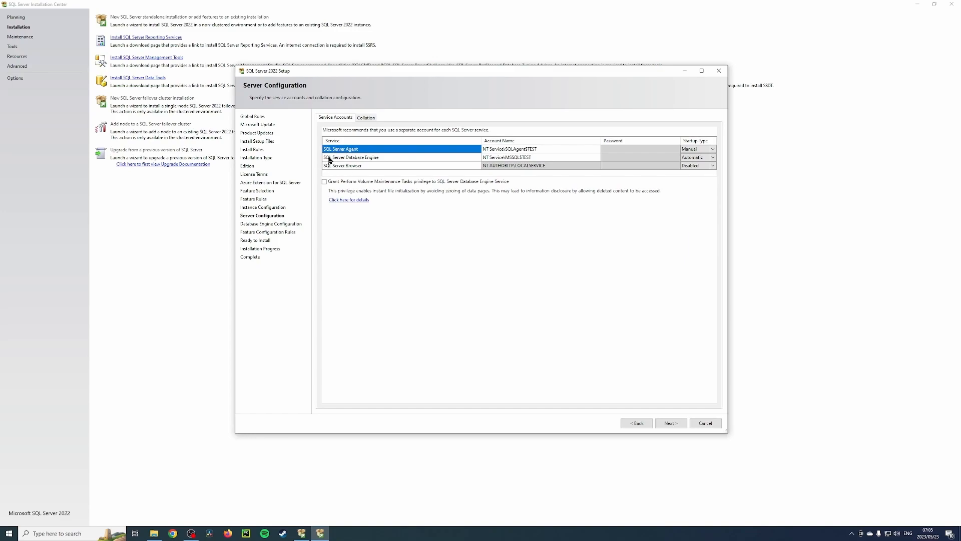
# Step: Check the Database Engine and SQL Server Browser service rows, then continue to Database Engine Configuration
pyautogui.click(356, 159)
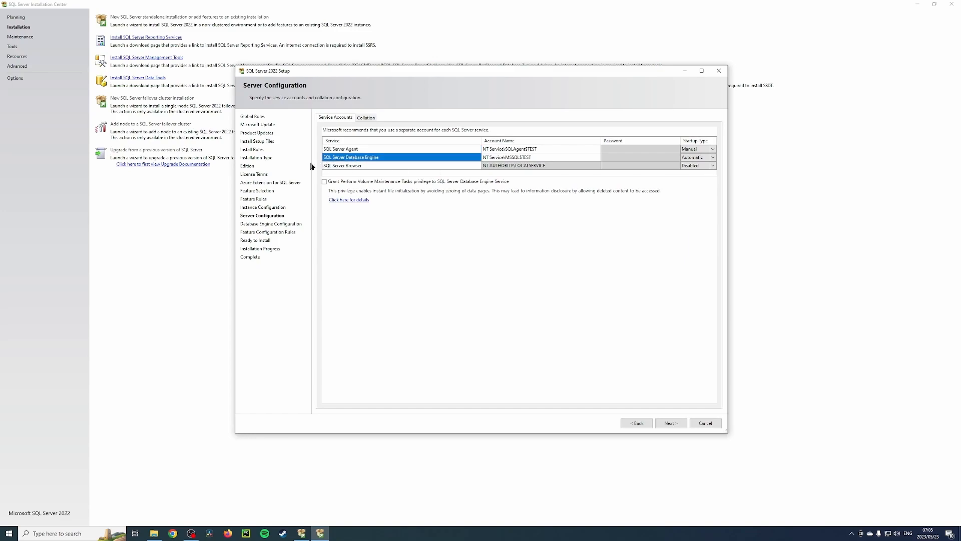
pyautogui.click(350, 166)
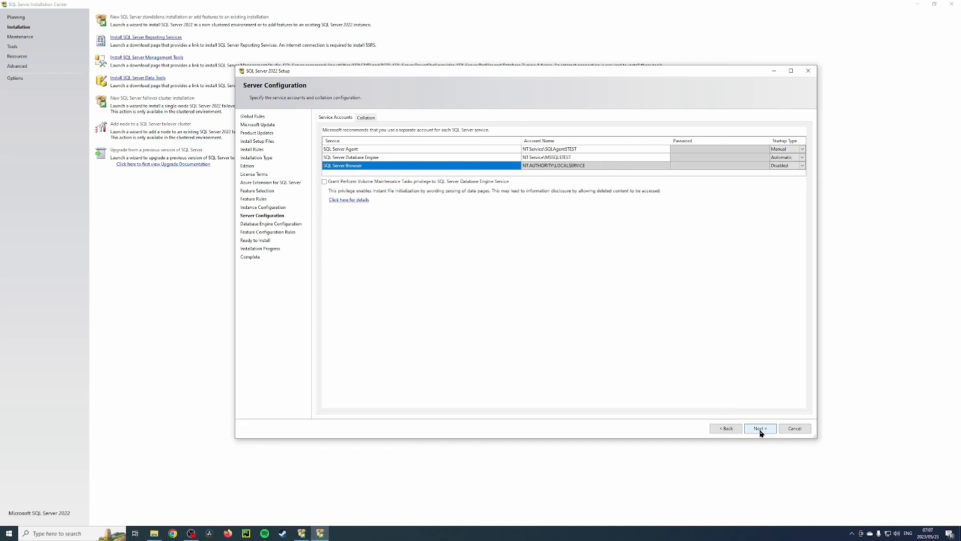
pyautogui.click(760, 429)
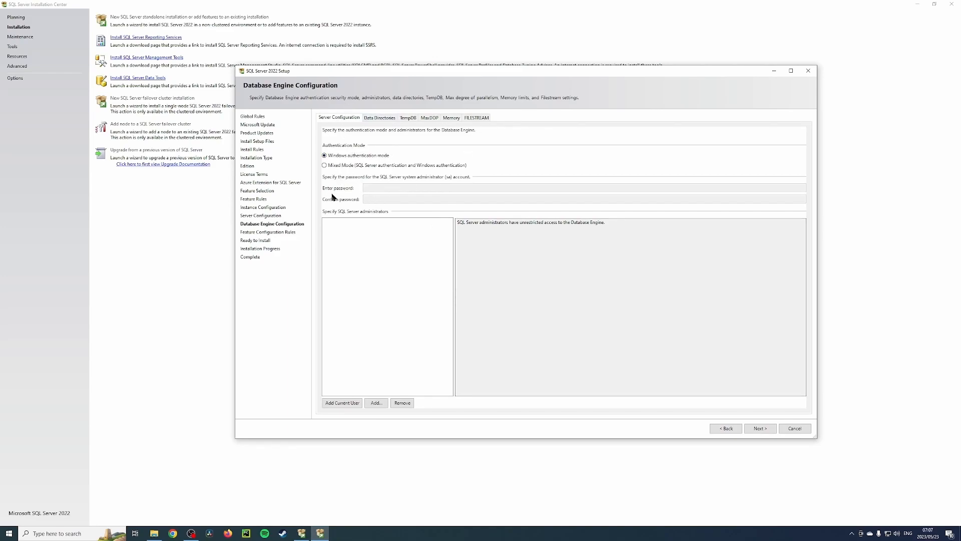
# Step: Choose Mixed Mode authentication with the sa password entered and confirmed, then view Data Directories
pyautogui.click(353, 166)
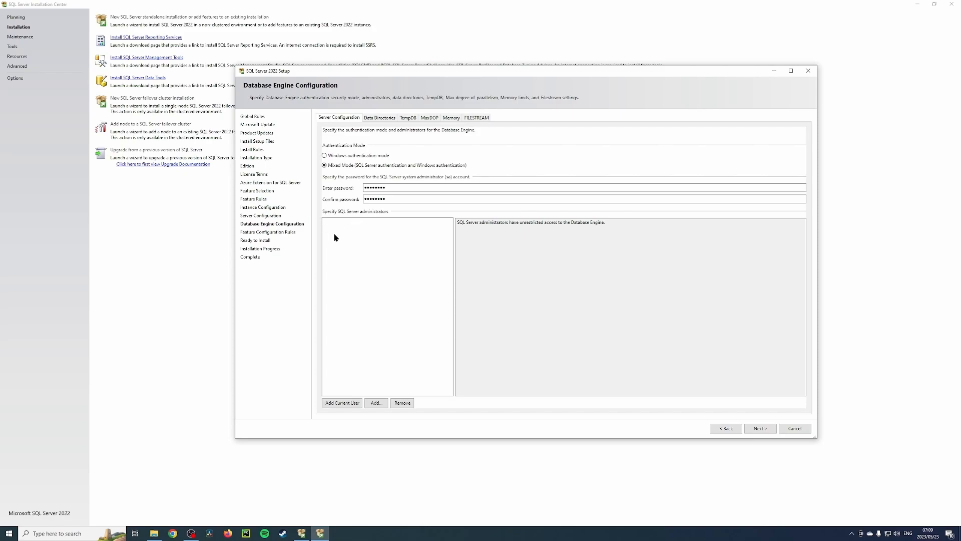
pyautogui.click(390, 120)
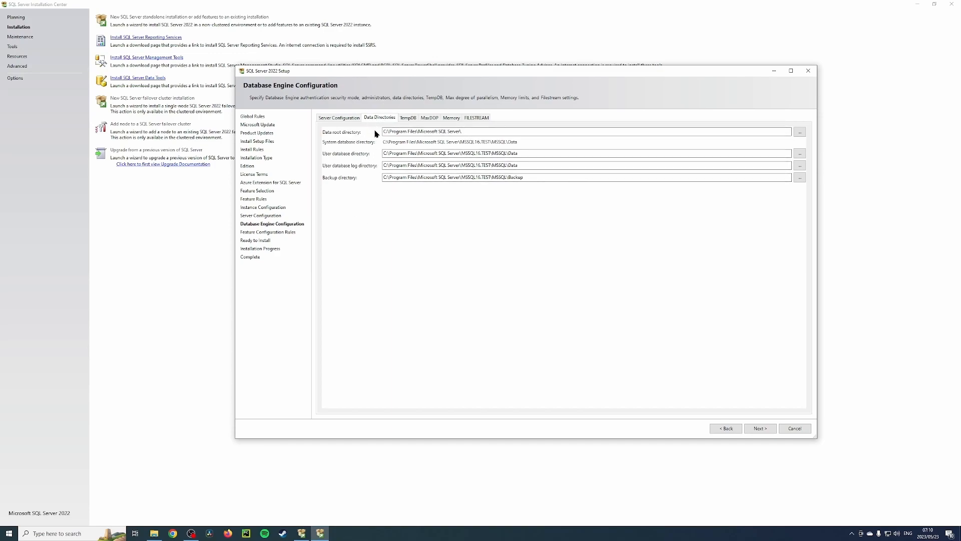
# Step: Review the TempDB file settings, then show MaxDOP: 20 cores detected, parallelism 10
pyautogui.click(410, 119)
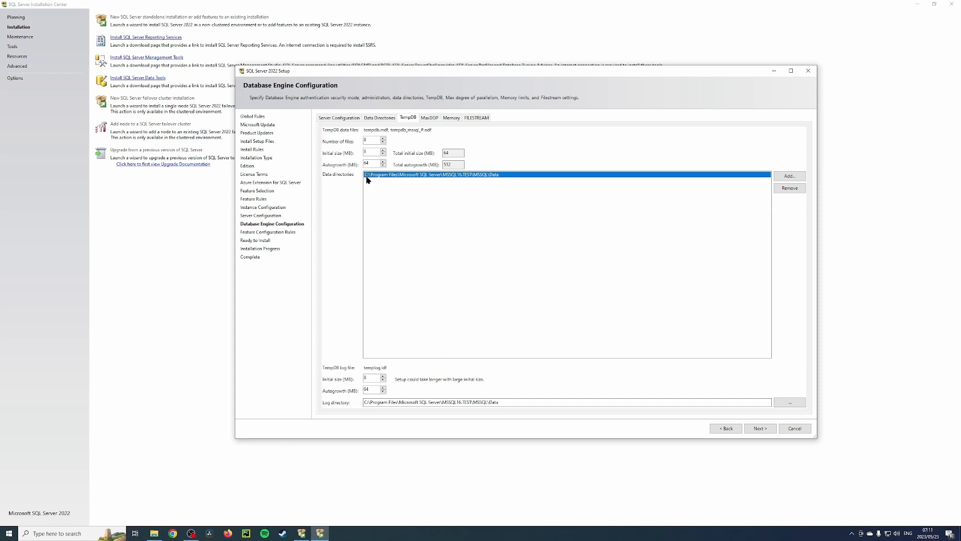
pyautogui.click(431, 118)
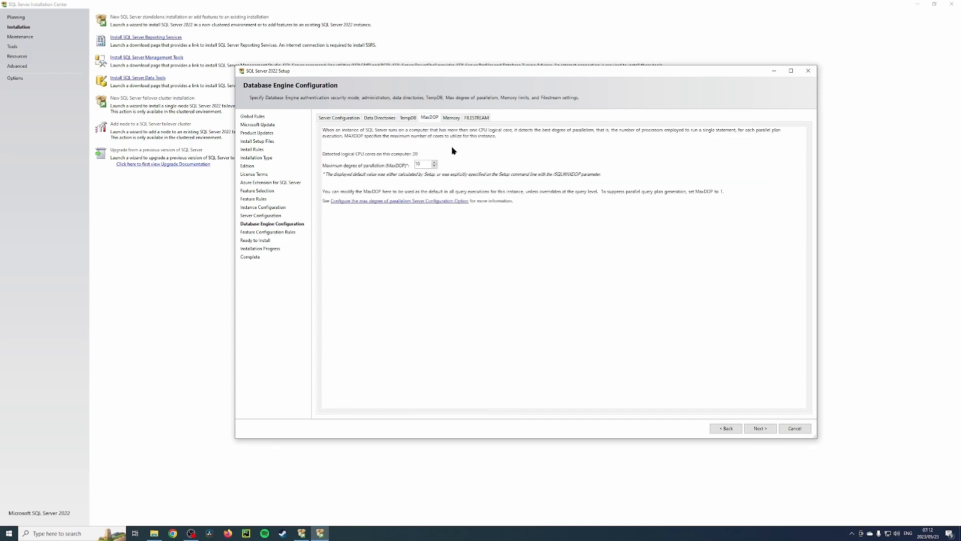
# Step: Replace the MaxDOP value 10 with 5
pyautogui.doubleClick(419, 165)
pyautogui.write('5')
pyautogui.moveTo(420, 162); pyautogui.dragTo(399, 167)
pyautogui.moveTo(420, 164); pyautogui.dragTo(409, 163)
pyautogui.moveTo(428, 164); pyautogui.dragTo(422, 165)
pyautogui.click(423, 164)
# Step: On the Memory tab, apply the Recommended limits: 0 MB minimum and 10752 MB maximum server memory
pyautogui.click(453, 119)
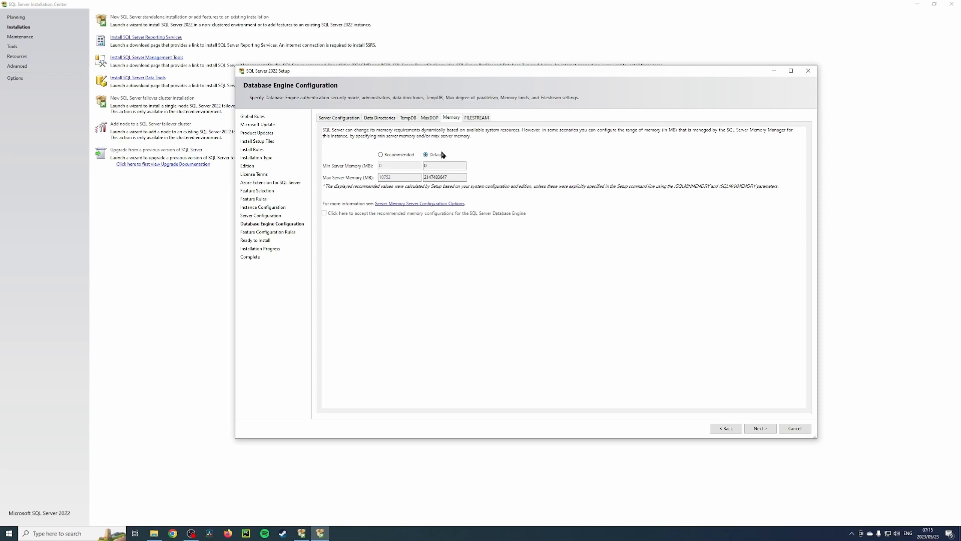
pyautogui.click(383, 155)
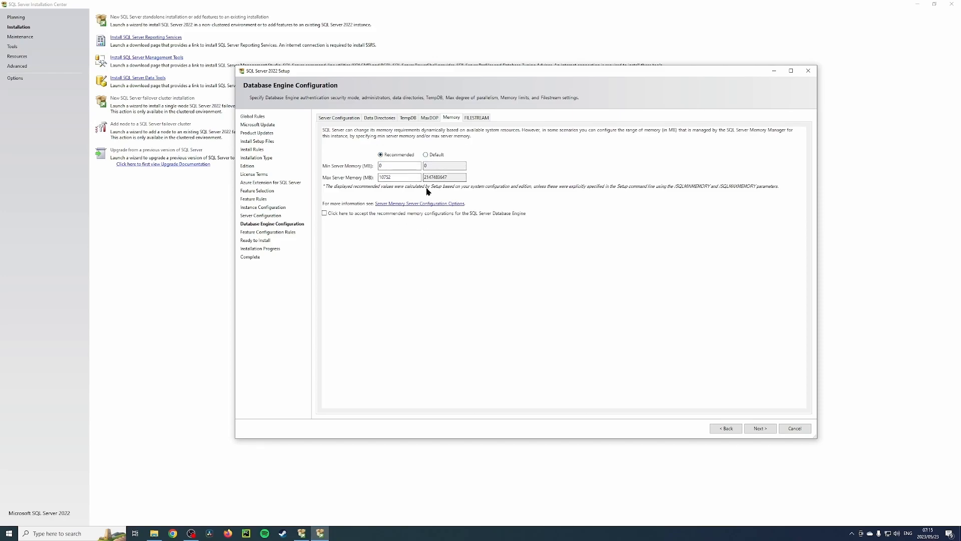
pyautogui.moveTo(451, 178); pyautogui.dragTo(424, 178)
pyautogui.moveTo(392, 178); pyautogui.dragTo(375, 179)
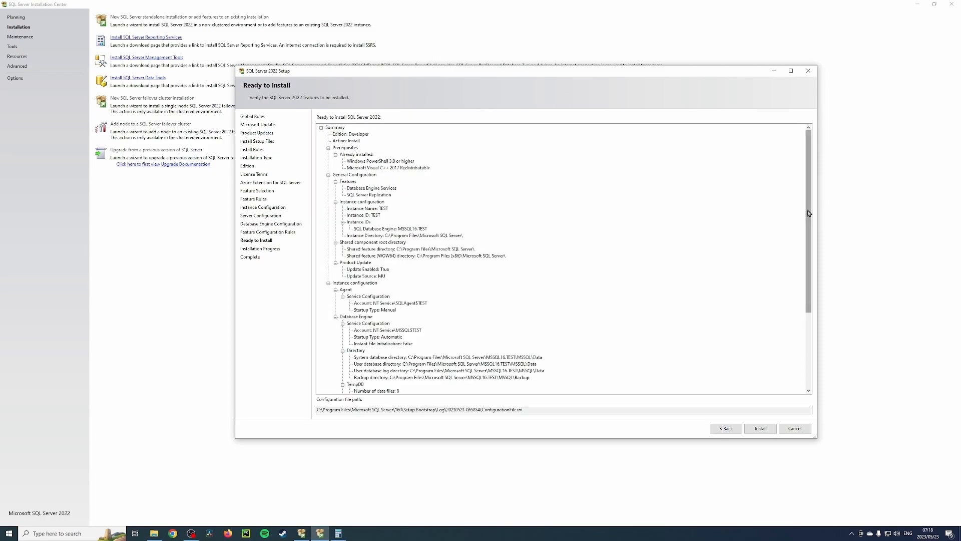
# Step: Review the Ready to Install summary for Developer edition and instance TEST, then begin installation
pyautogui.moveTo(809, 212); pyautogui.dragTo(811, 236)
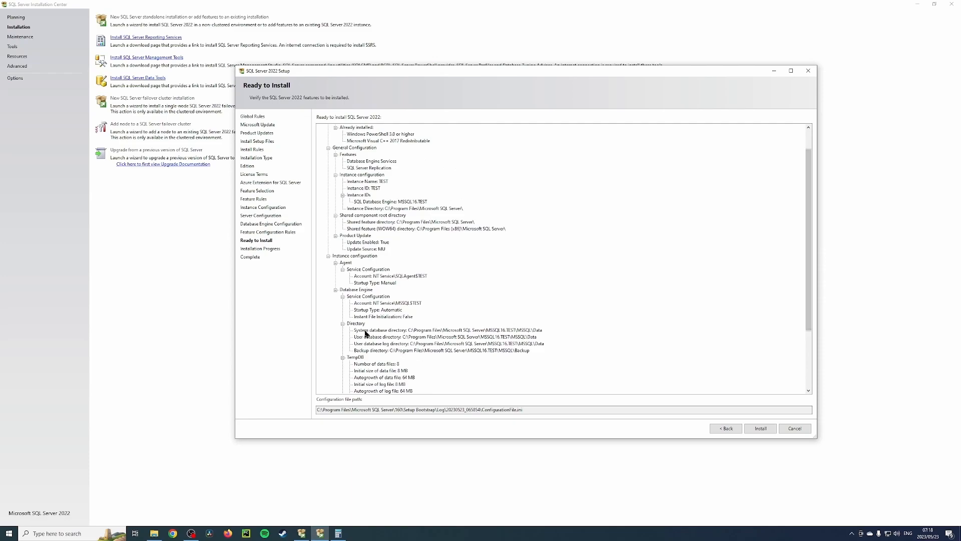
pyautogui.scroll(-2, 408, 326)
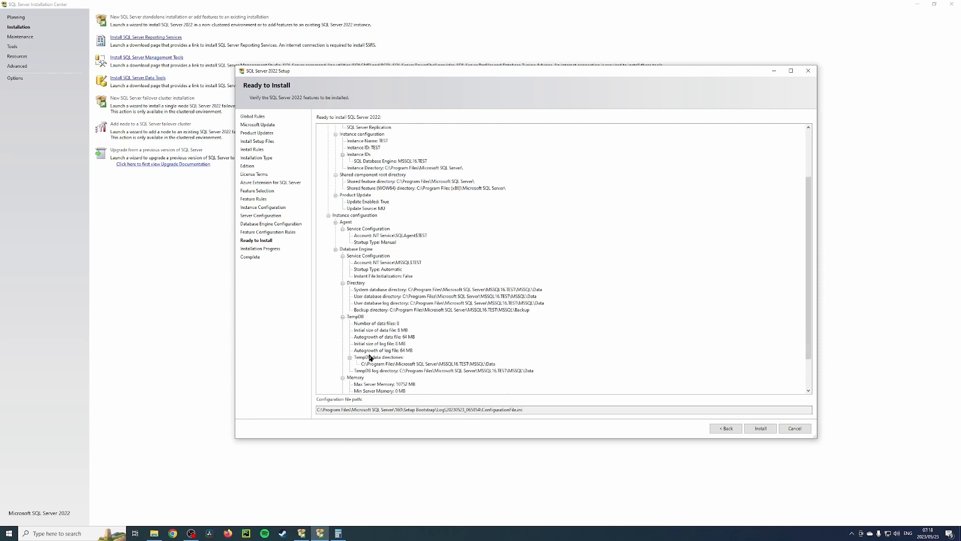
pyautogui.scroll(-2, 488, 350)
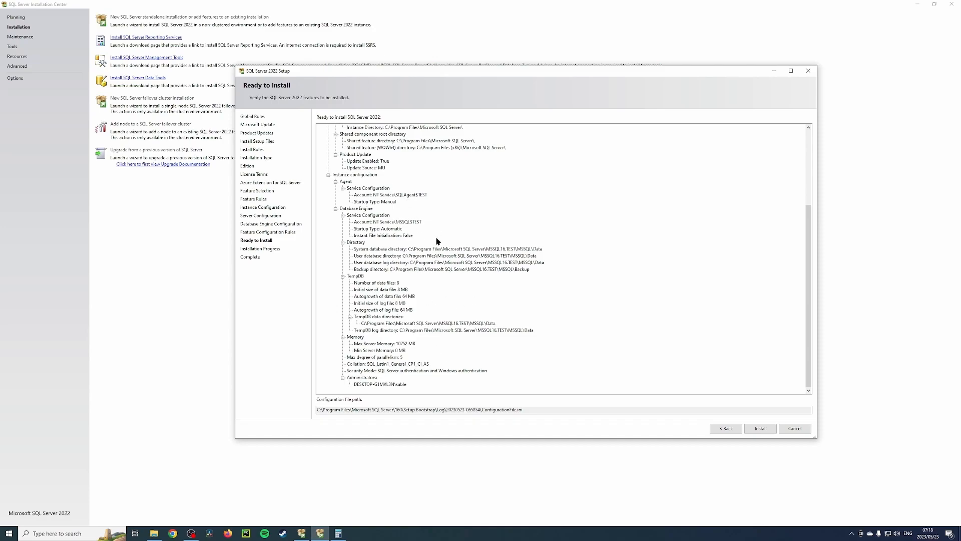
pyautogui.scroll(3, 435, 238)
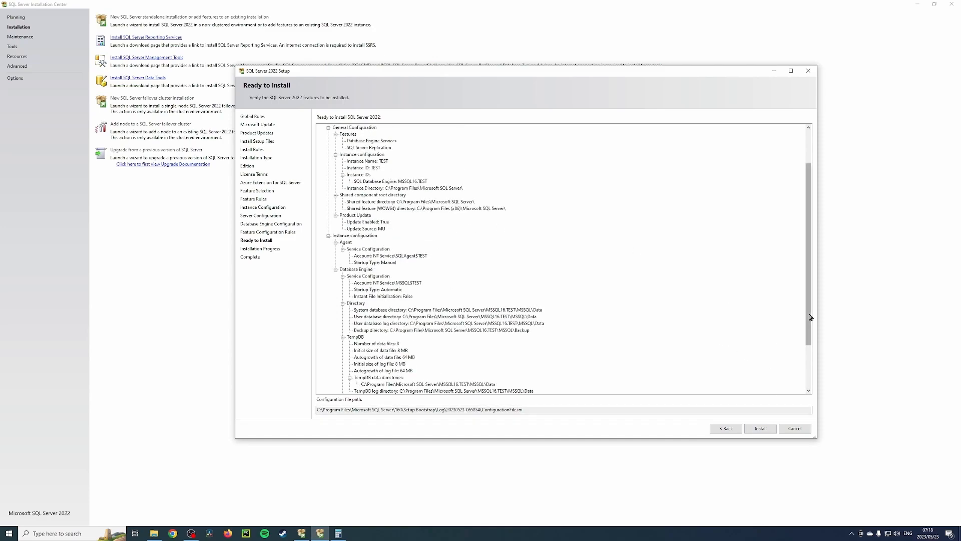
pyautogui.click(760, 428)
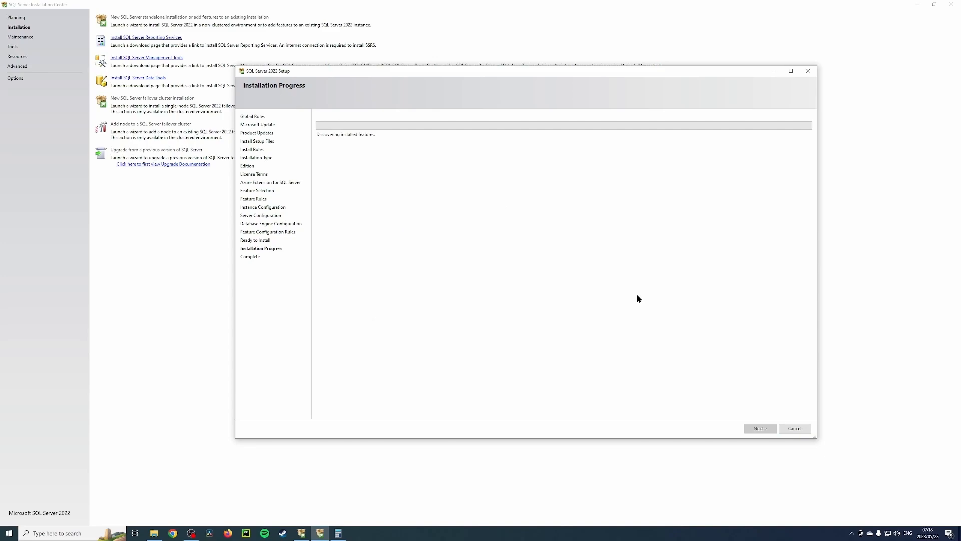